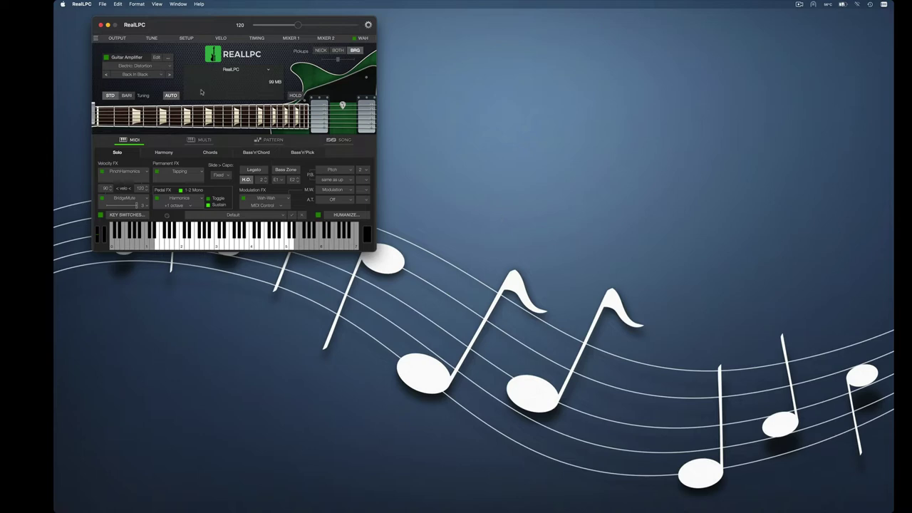
Open the guitar amplifier's effects panel for editing and enable the Flanger
left_click(106, 58)
left_click(106, 58)
left_click(156, 58)
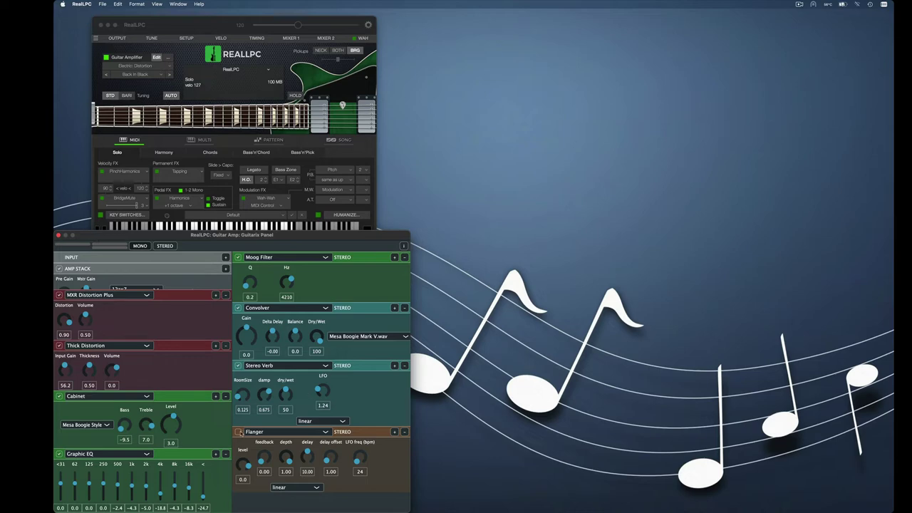
left_click(238, 433)
Save the modified amplifier preset as "bbb" in the Guitar Amp Presets folder
left_click(168, 60)
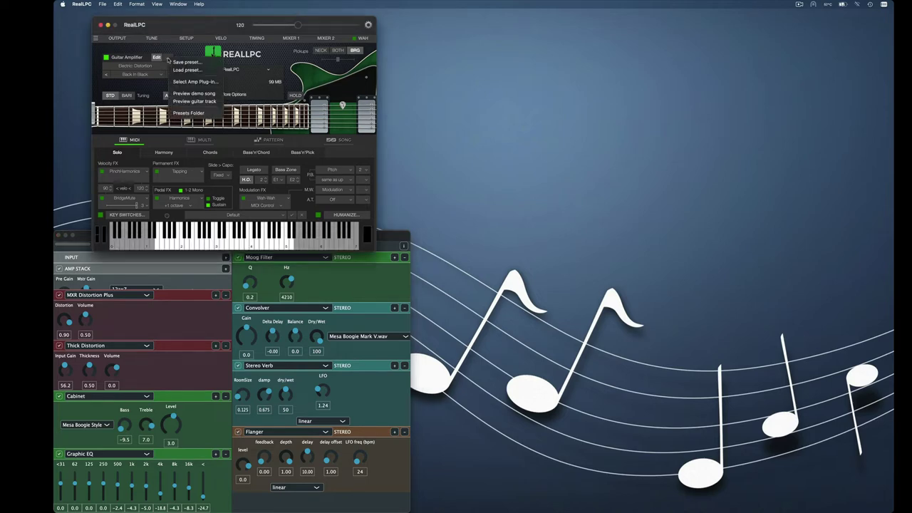
left_click(178, 63)
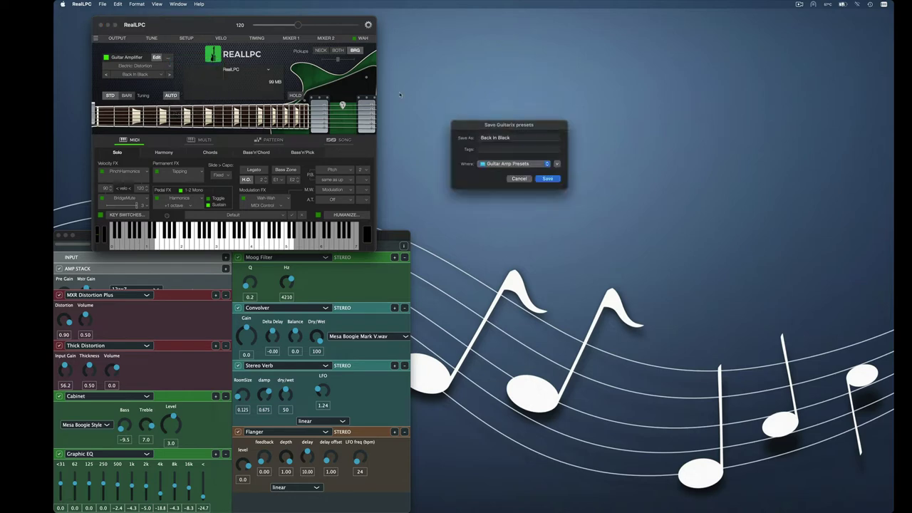
left_click(521, 136)
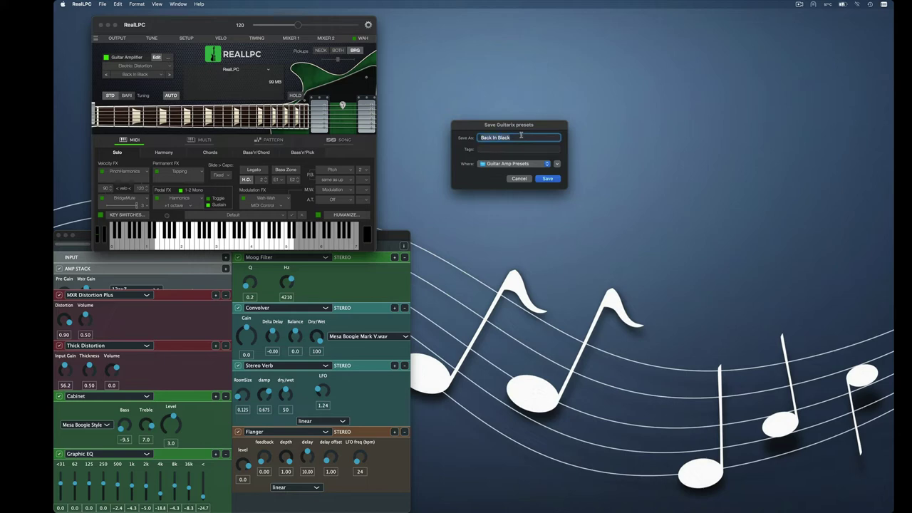
key("super+a")
type("bbb")
key("Return")
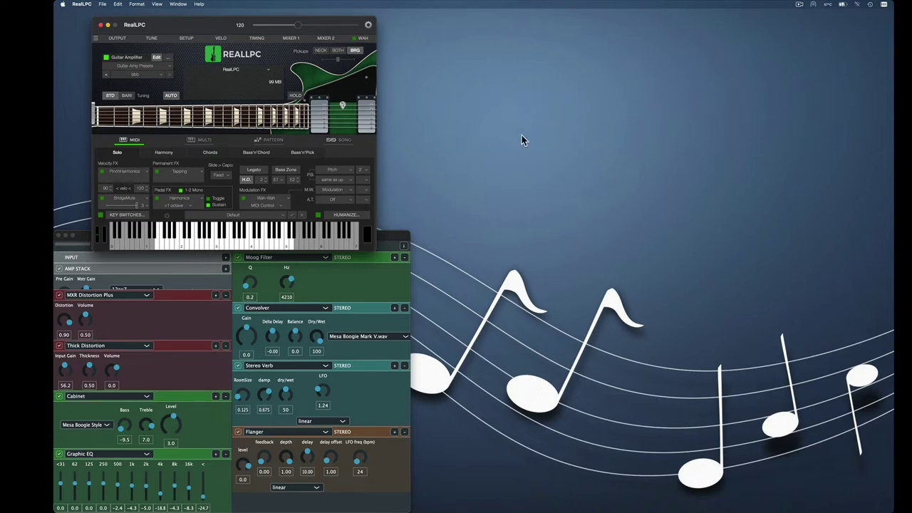
Switch the guitar amplifier to the Electric Crunch preset bank
left_click(141, 74)
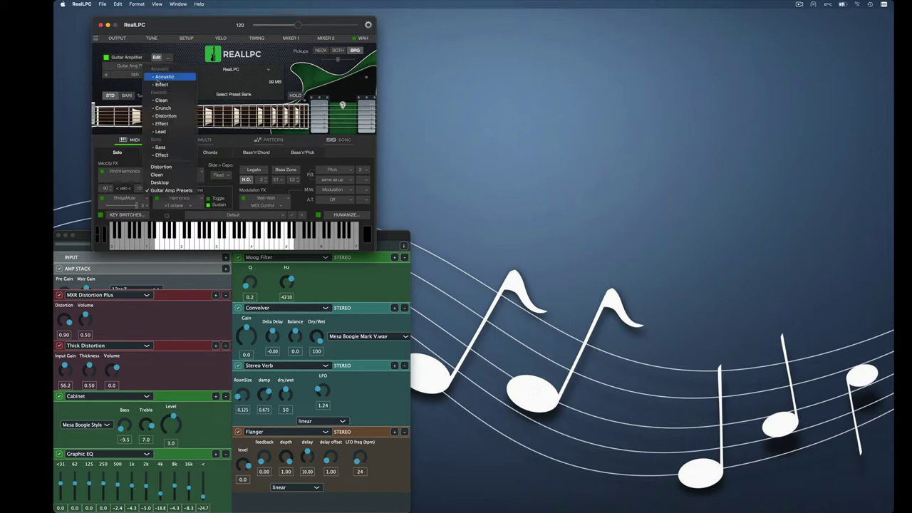
left_click(166, 107)
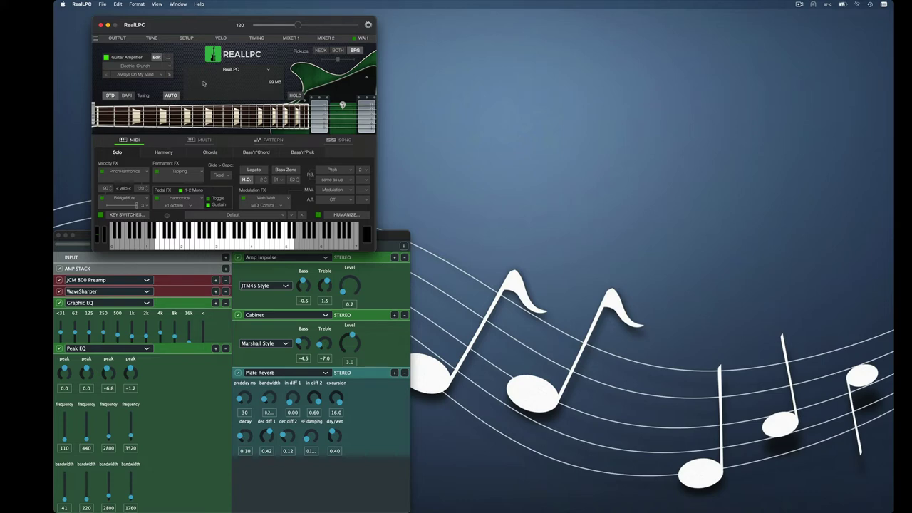
Load the amplifier preset file bbb.gxpreset from the Guitar Amp Presets folder
left_click(168, 56)
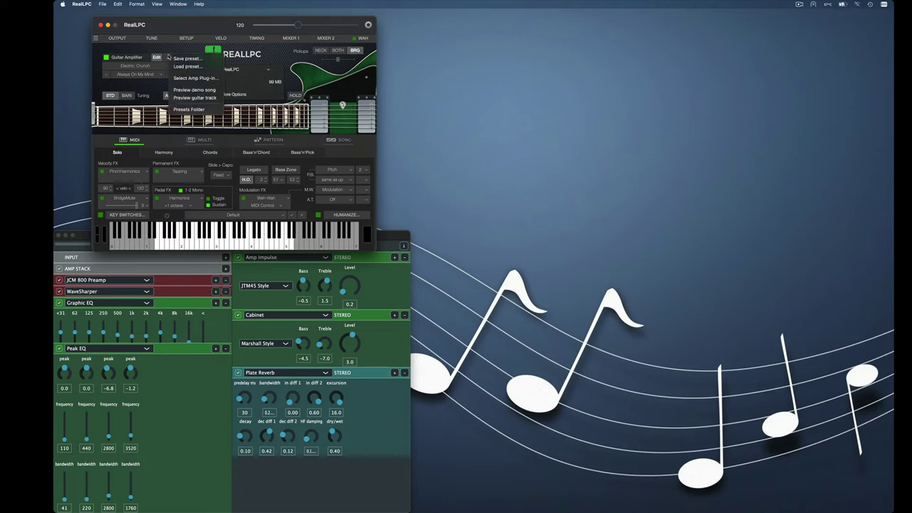
left_click(183, 67)
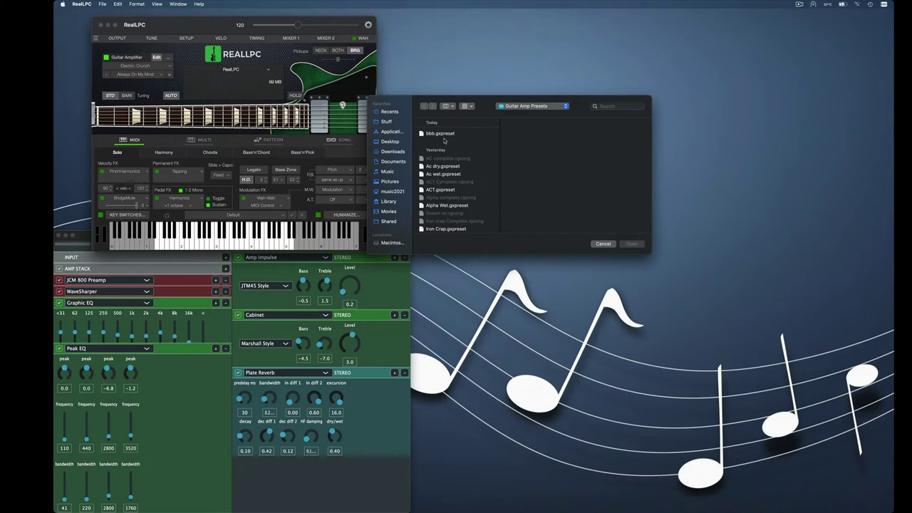
double_click(443, 135)
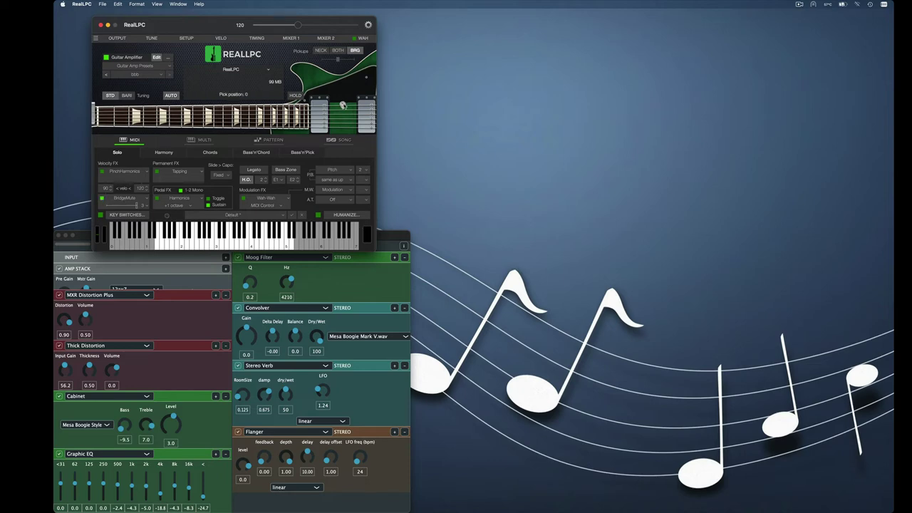
Move the pick position over to the bridge pickup and select the Neck pickup
left_click_drag(343, 104, 381, 108)
left_click(321, 50)
Save the complete guitar settings as "bbb complete" in the Guitar Amp Presets folder
left_click(238, 53)
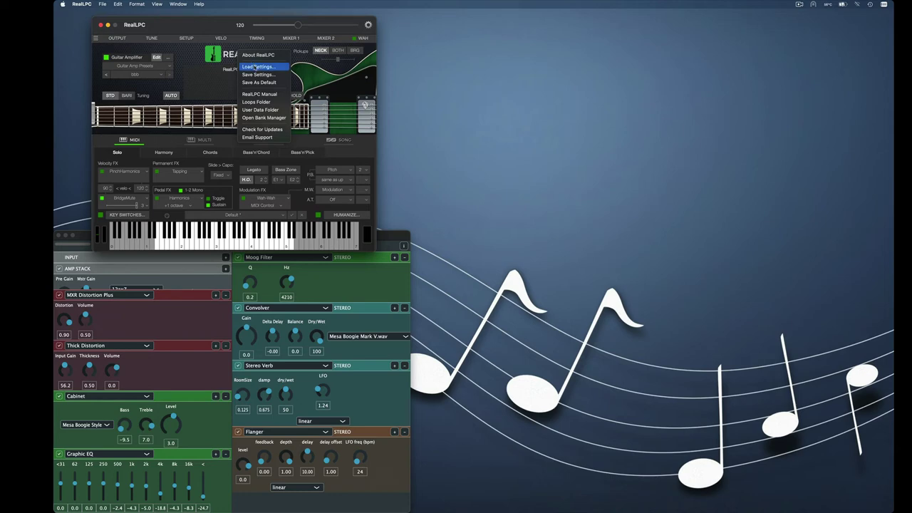
left_click(256, 74)
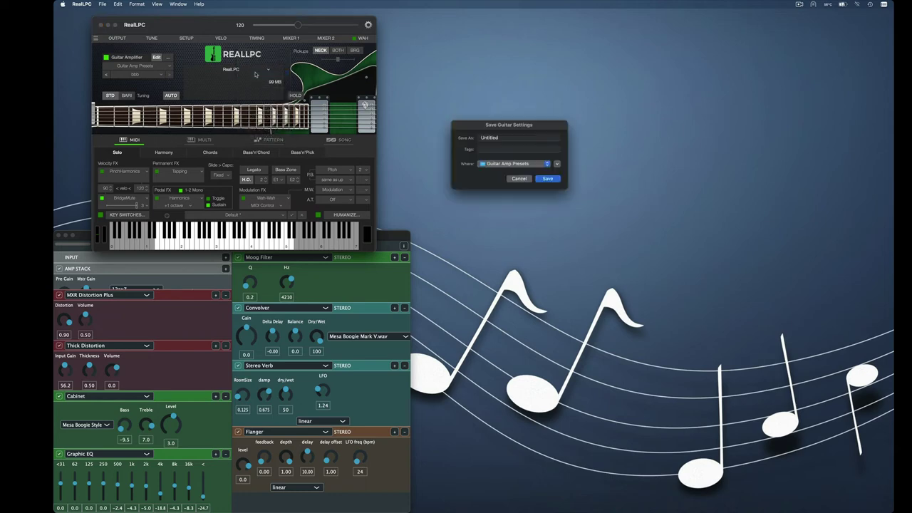
double_click(502, 137)
type("bbb")
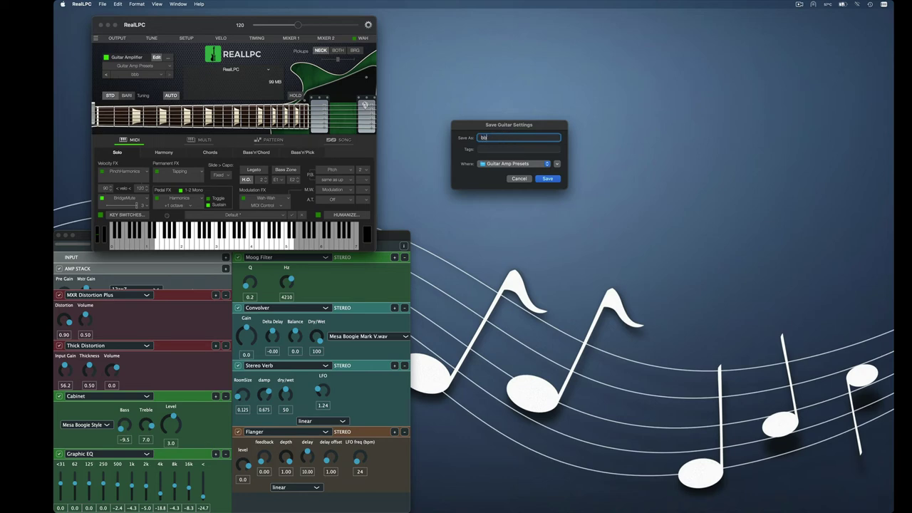
type(" complete")
key("Return")
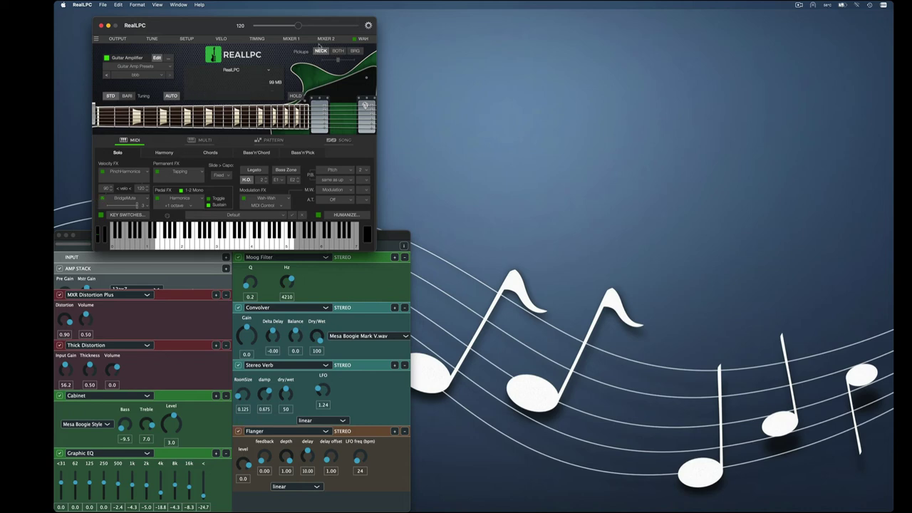
Select both pickups with the pick position at the neck pickup, and choose the "Ac dry" amplifier preset
left_click(338, 51)
left_click_drag(364, 104, 320, 106)
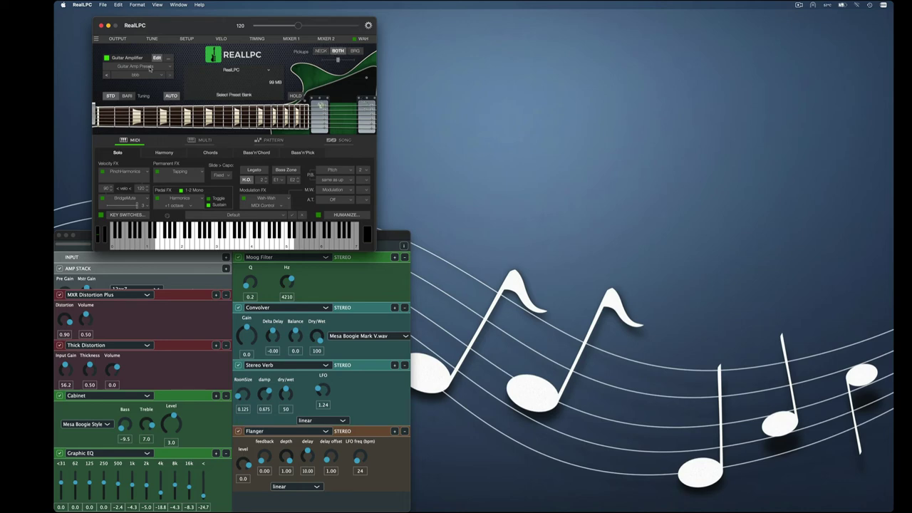
left_click(148, 77)
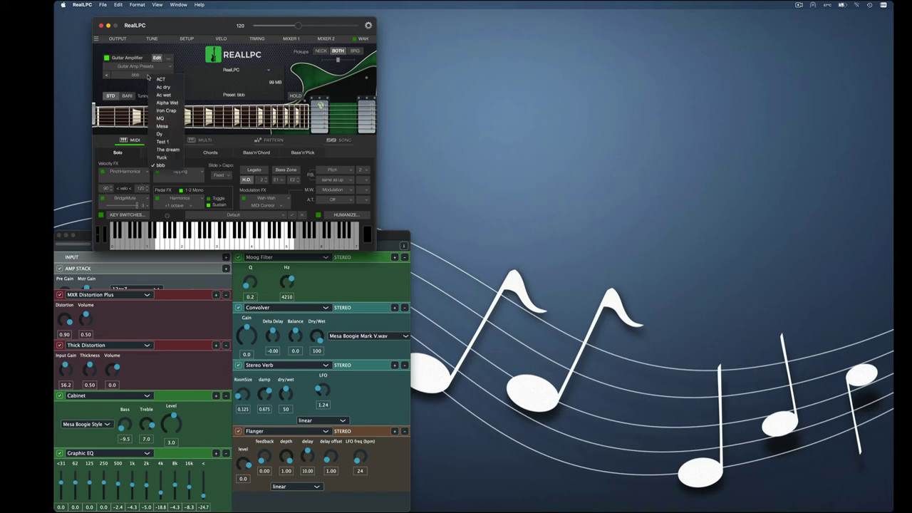
left_click(163, 88)
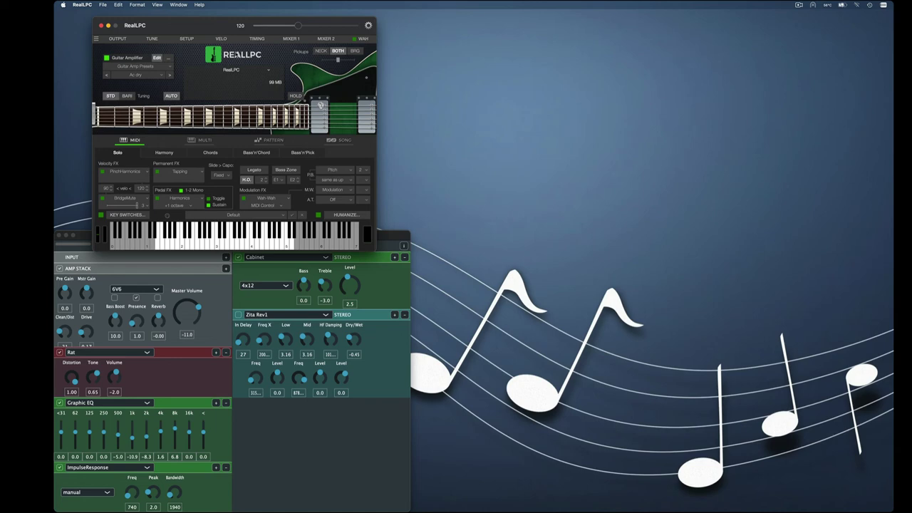
Load the complete guitar settings file "bbb complete.rgsong" from the Guitar Amp Presets folder
left_click(237, 54)
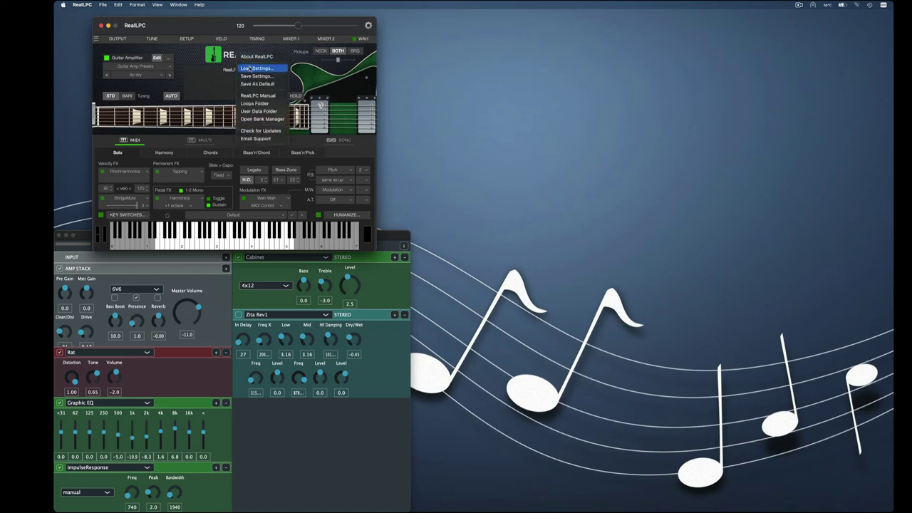
left_click(249, 67)
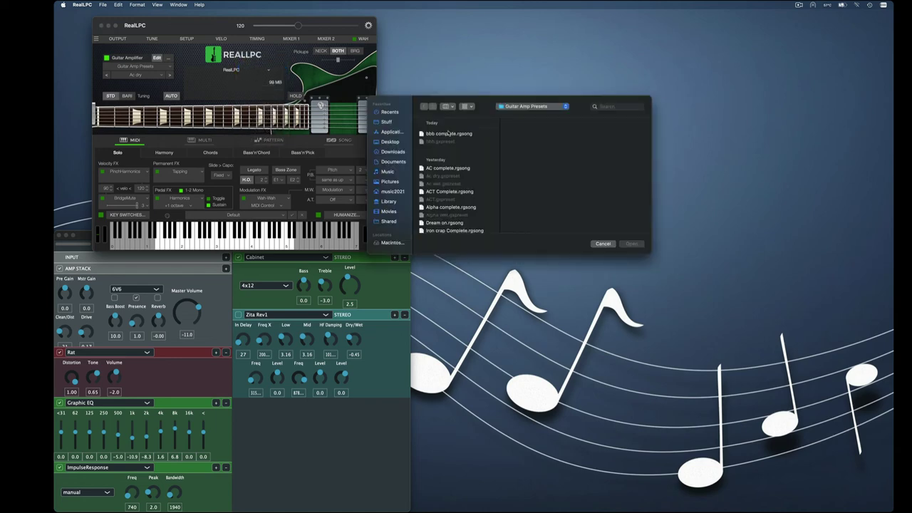
left_click(448, 135)
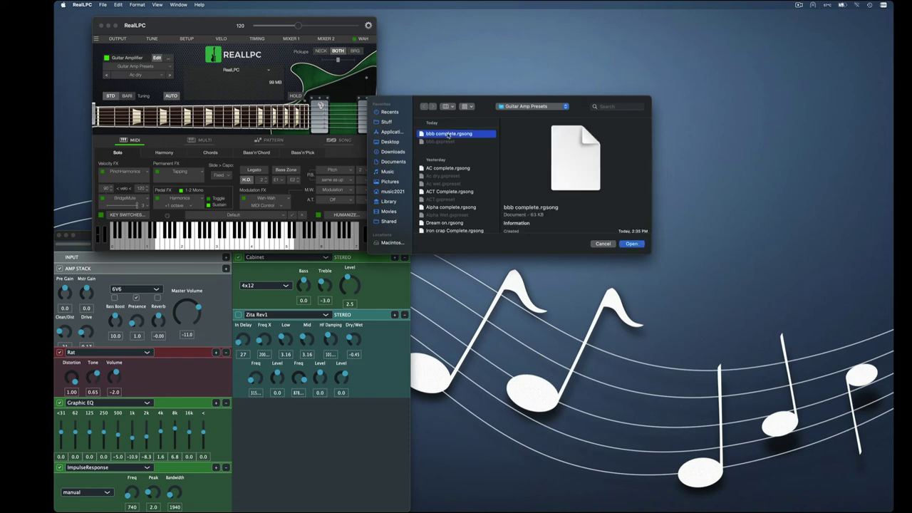
left_click(631, 244)
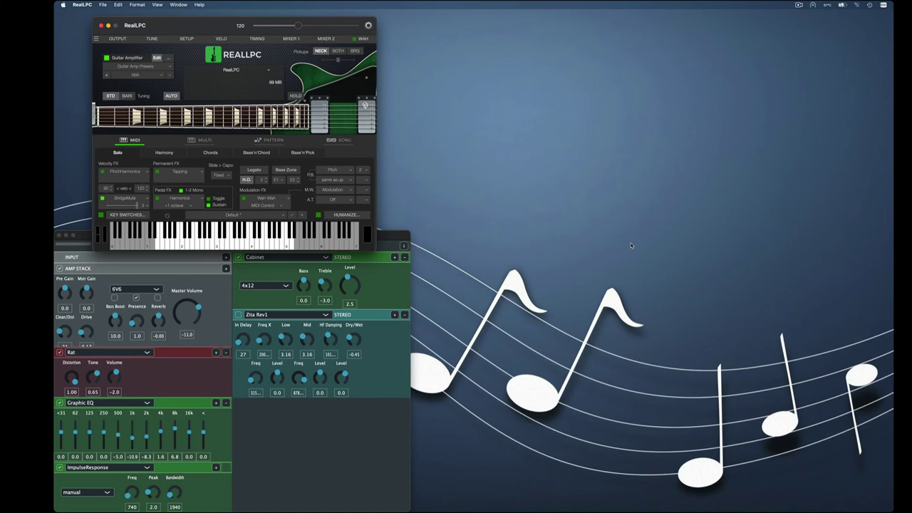
left_click(225, 115)
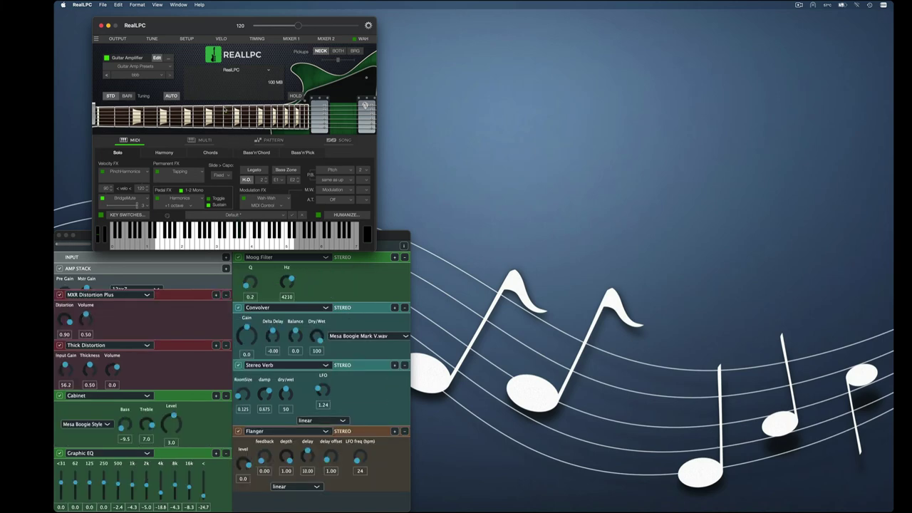